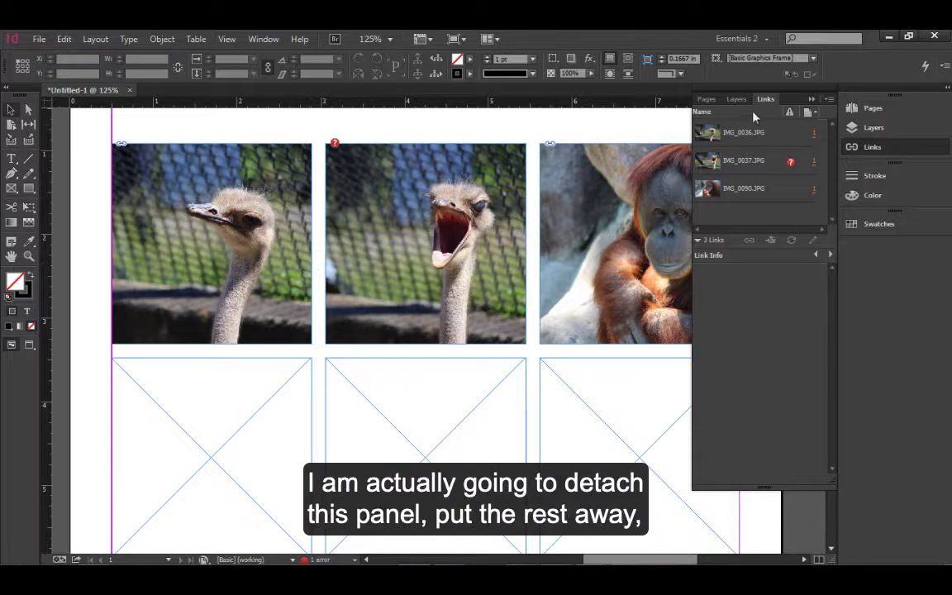
Detach the Links panel from its group, collapse the remaining panels, and widen the floating Links panel slightly
left_click_drag(767, 102, 737, 129)
left_click(811, 99)
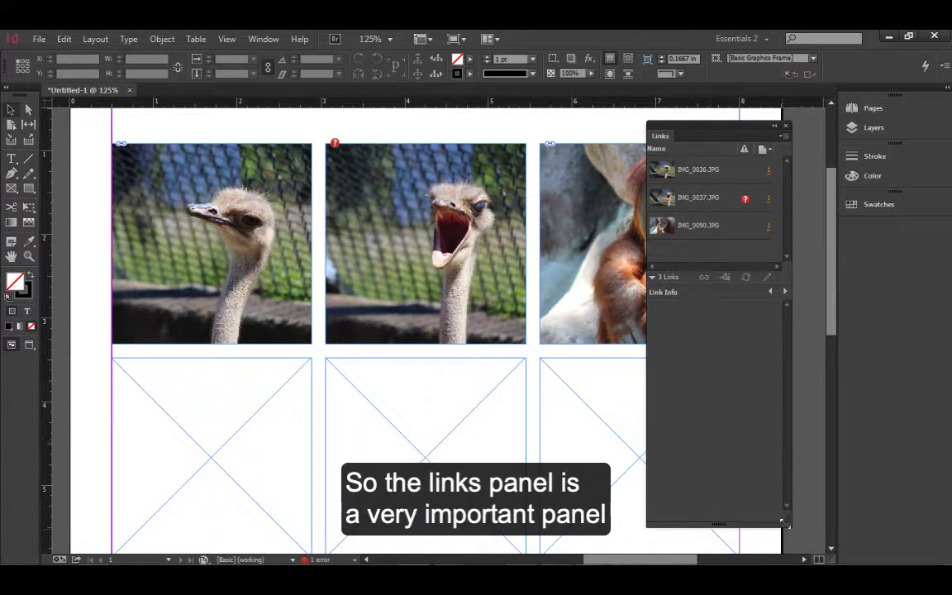
left_click_drag(787, 515, 811, 517)
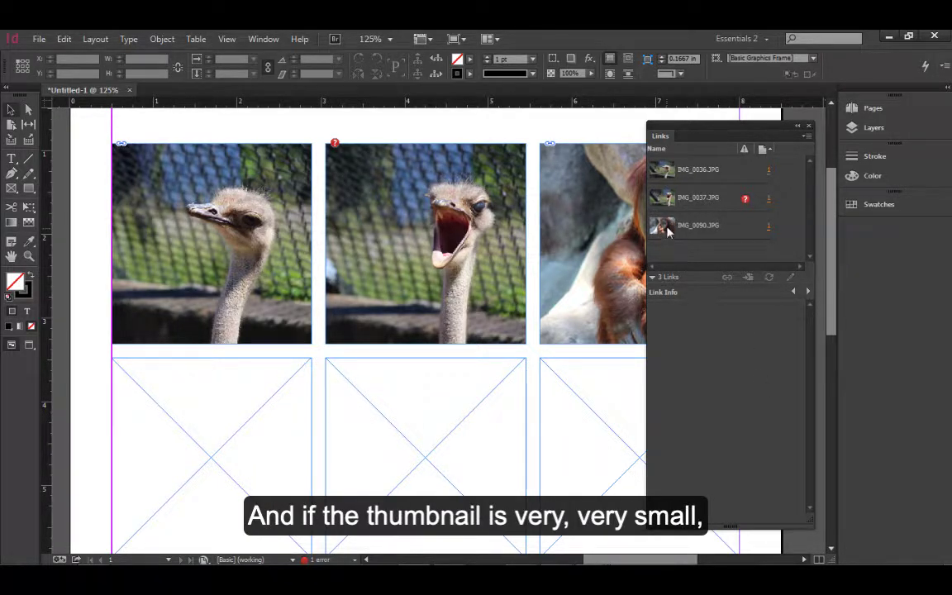
Review the Links panel's row size choices and its column and link info display options, keeping Large Rows
left_click(806, 136)
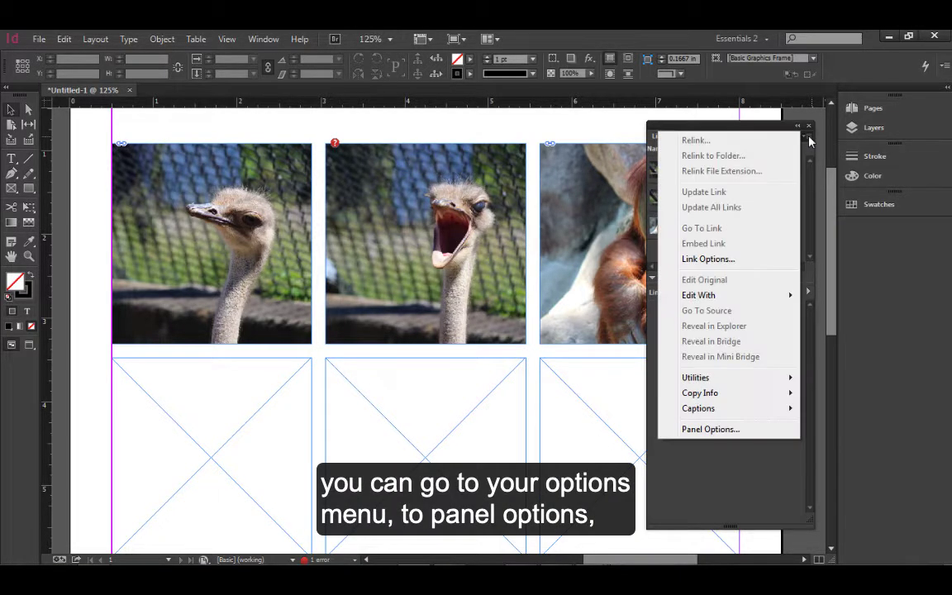
left_click(734, 430)
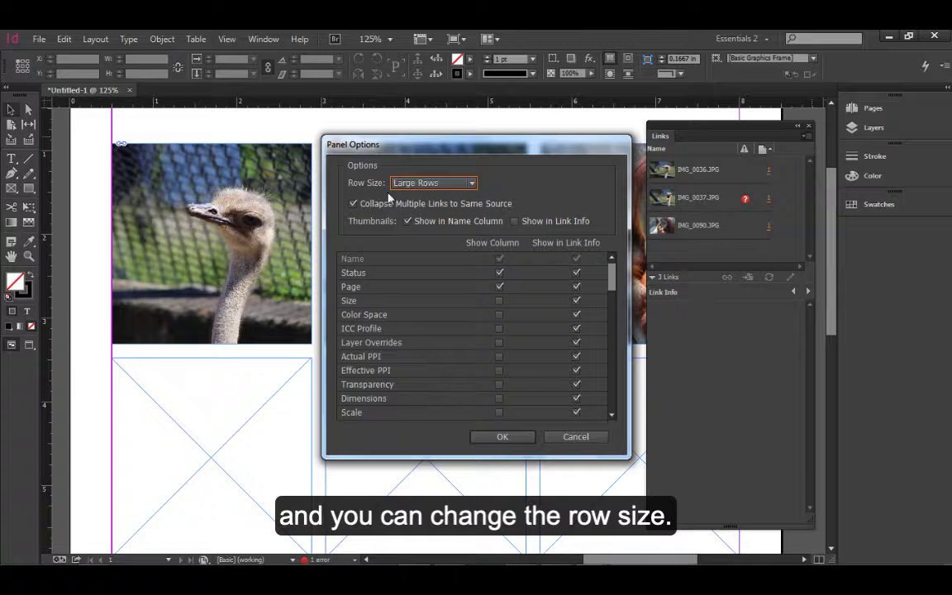
left_click(461, 186)
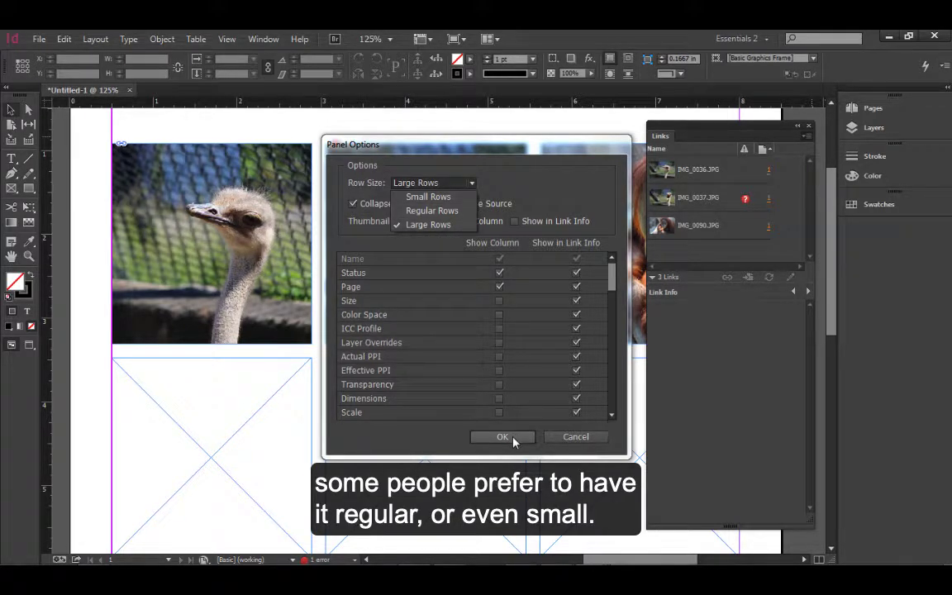
left_click(345, 246)
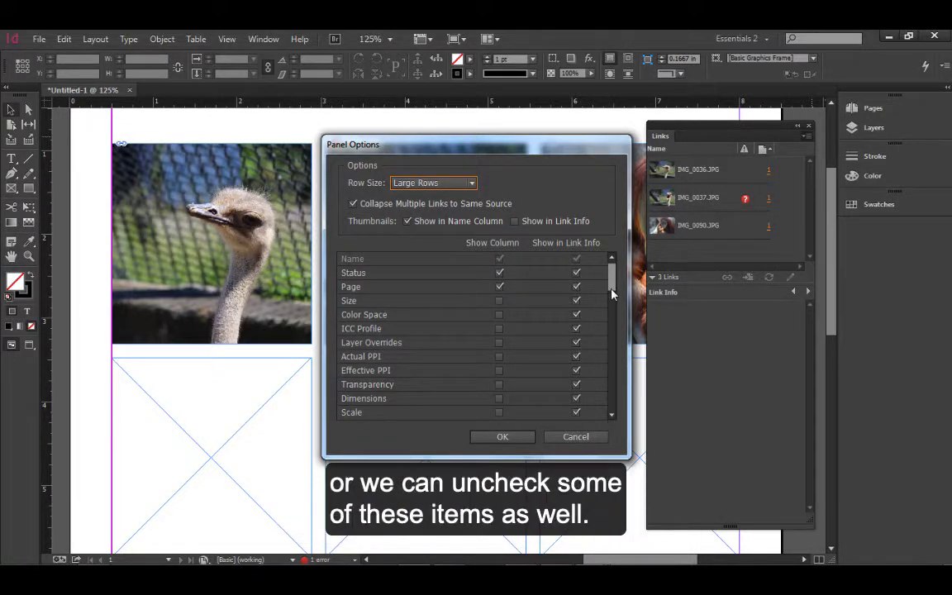
mouse_move(612, 290)
left_mouse_down()
mouse_move(614, 334)
mouse_move(611, 280)
left_mouse_up()
left_click(517, 440)
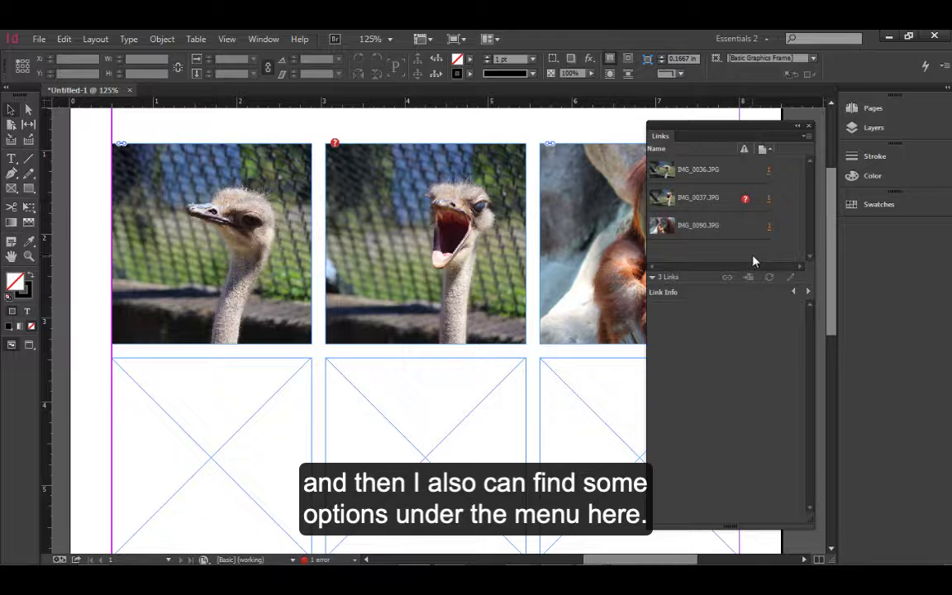
Examine the Link Options for updating links and preserving local edits, and leave them without applying changes
left_click(808, 138)
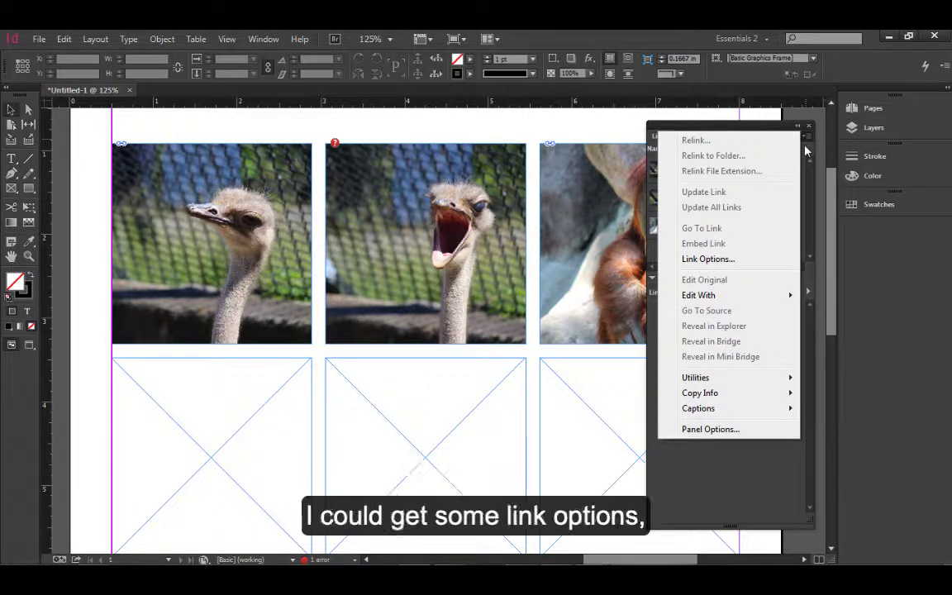
left_click(748, 263)
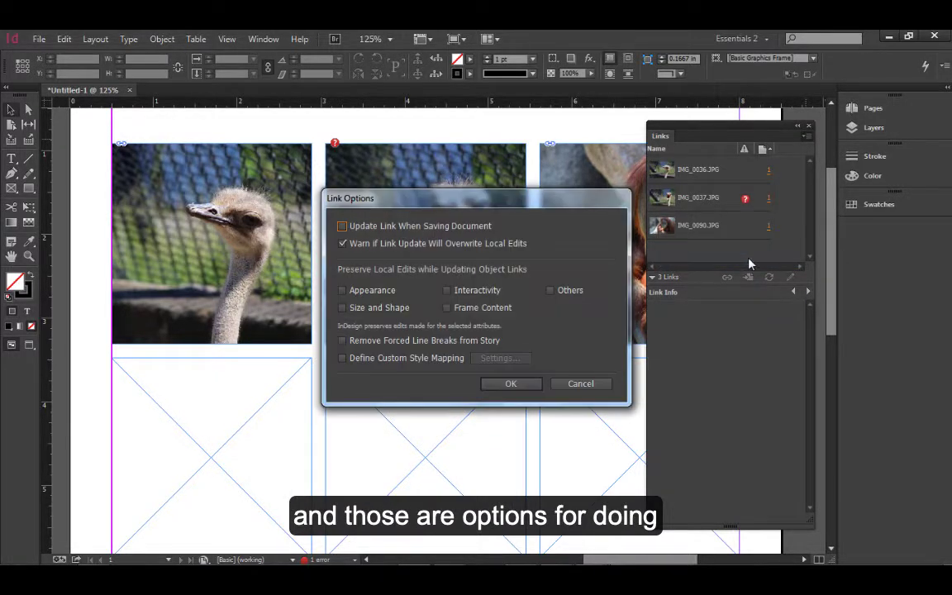
left_click(596, 388)
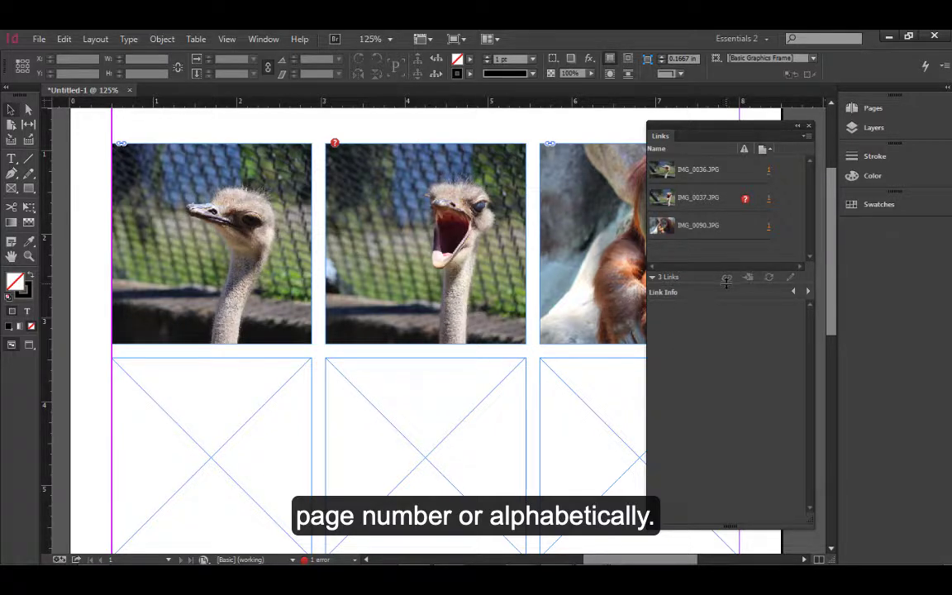
Select the IMG_0036.JPG link, collapse and expand its link info, and read through all its details
left_click(700, 171)
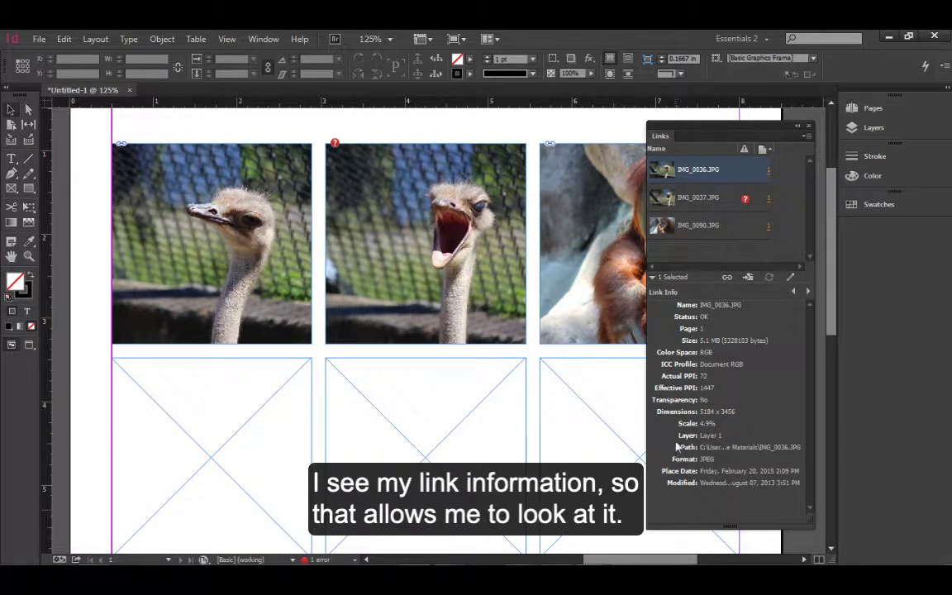
double_click(704, 171)
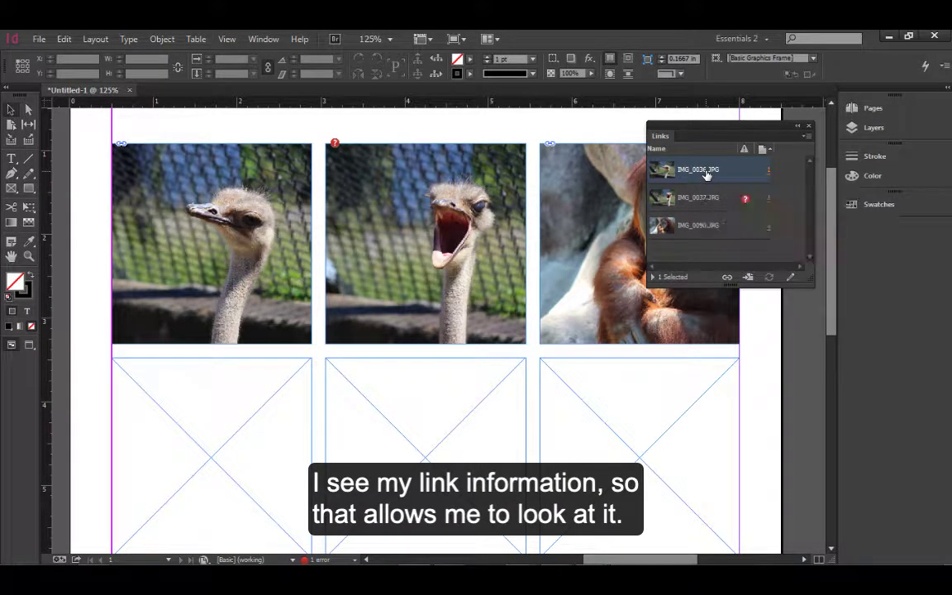
double_click(704, 171)
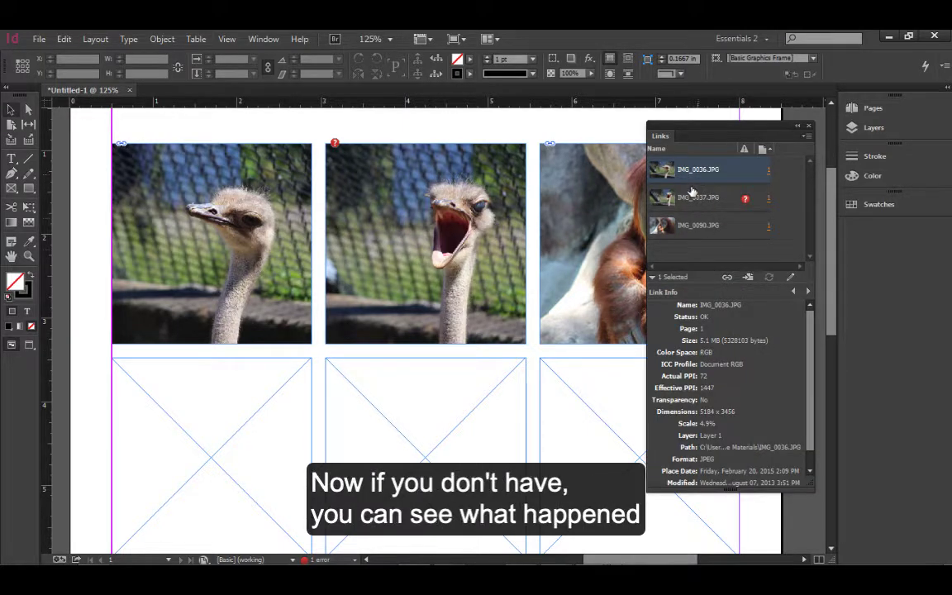
double_click(705, 171)
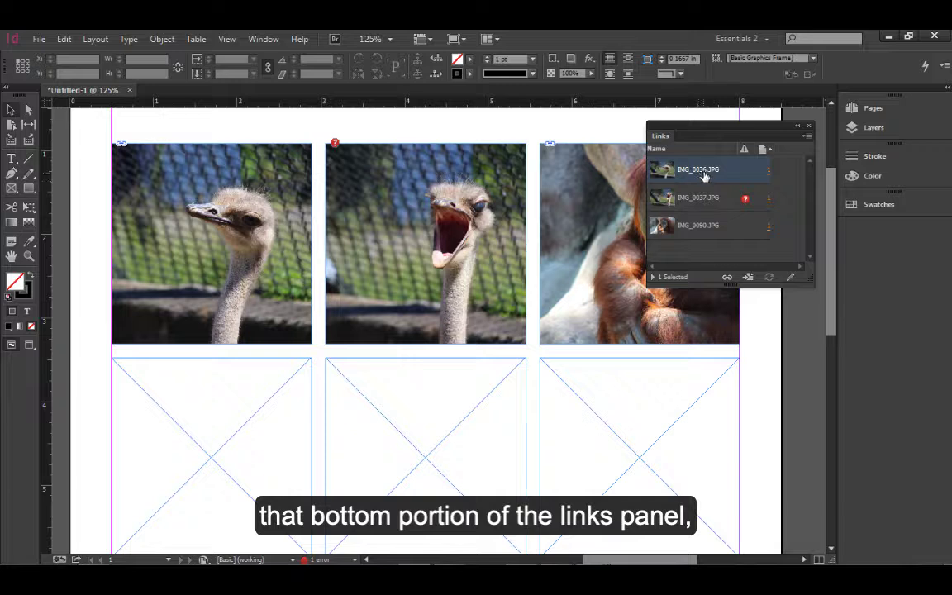
double_click(704, 172)
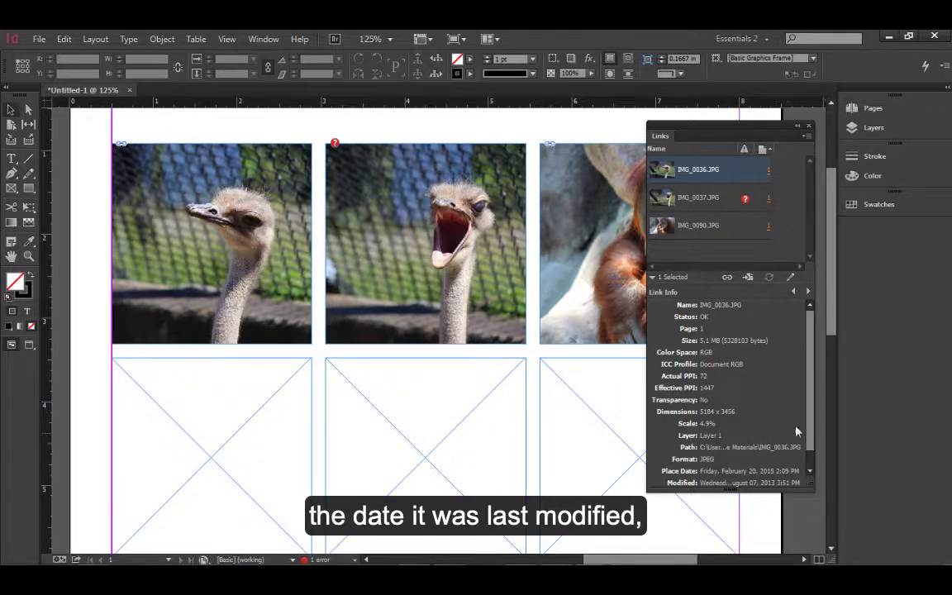
scroll(809, 434, "down", 1)
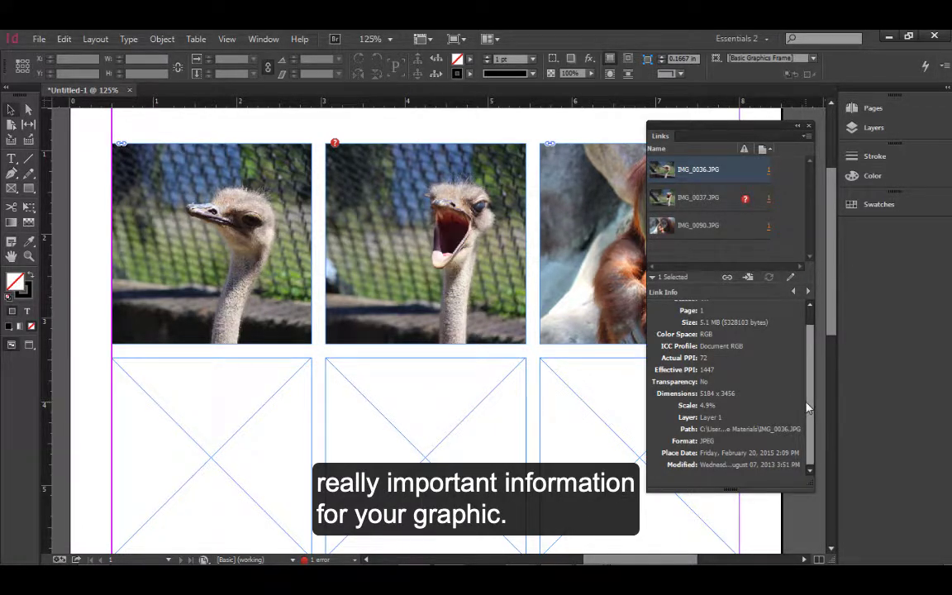
scroll(808, 410, "up", 2)
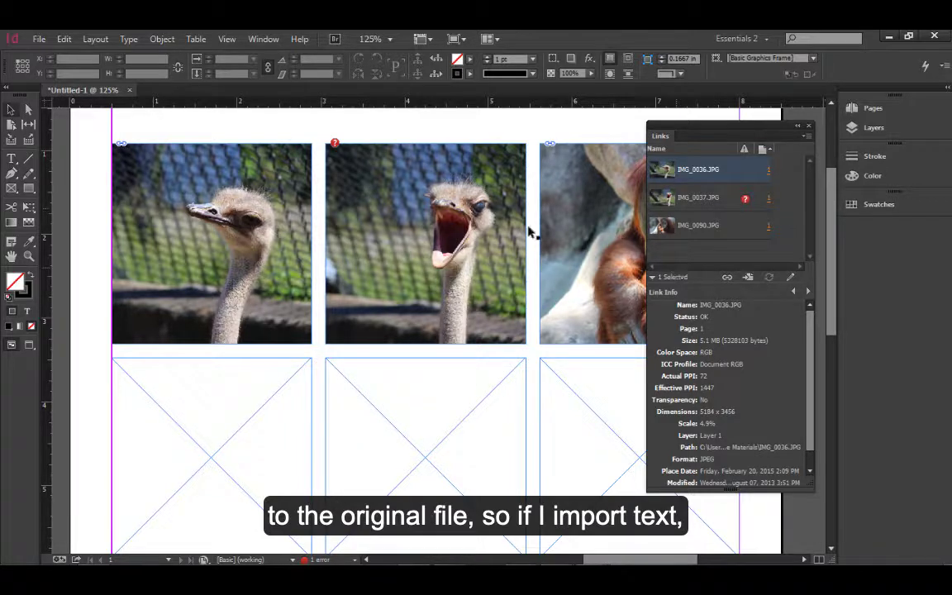
Place Greek Text.doc from the Lecture Materials folder into the empty frame below the first ostrich photo
left_click(163, 390)
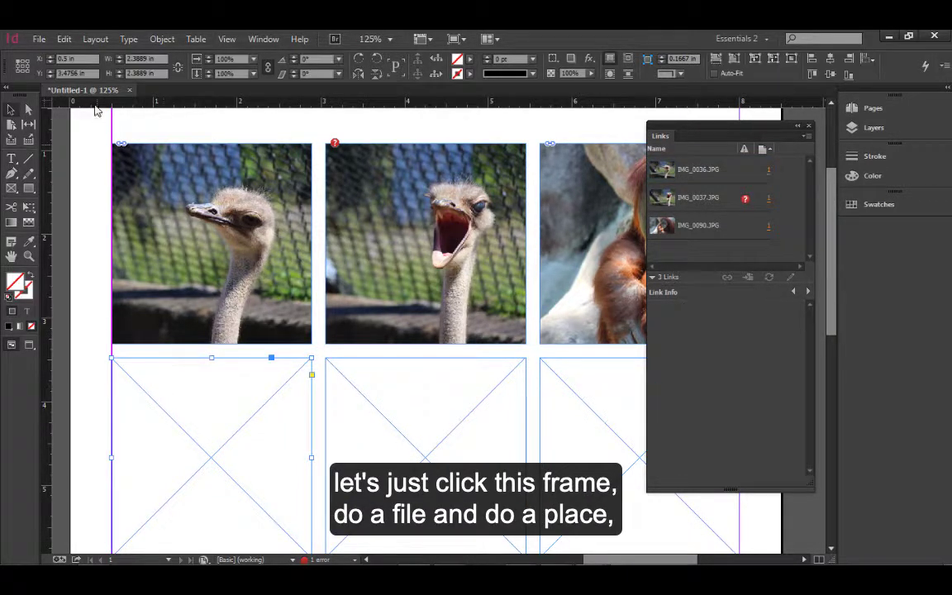
left_click(39, 39)
left_click(70, 257)
left_click(373, 243)
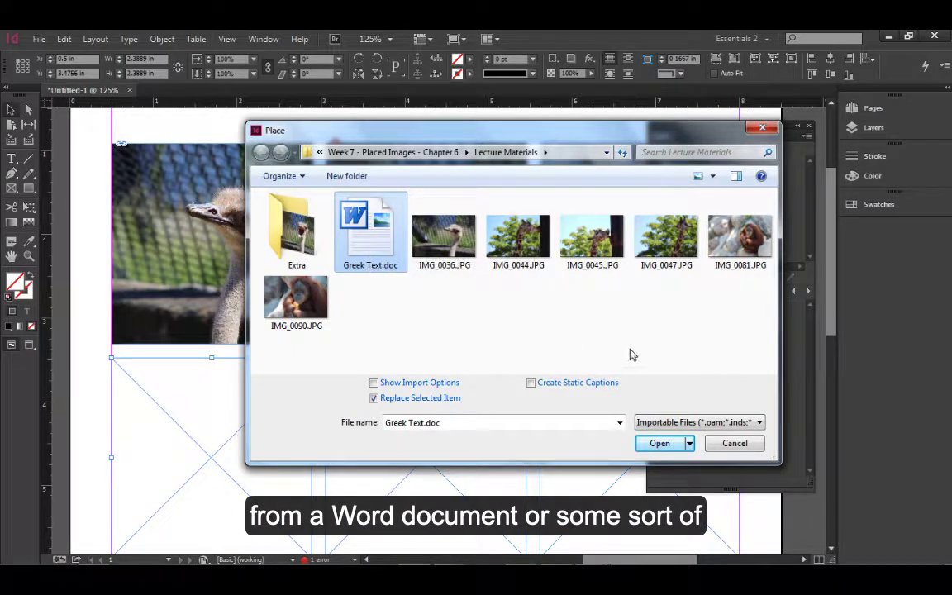
left_click(660, 444)
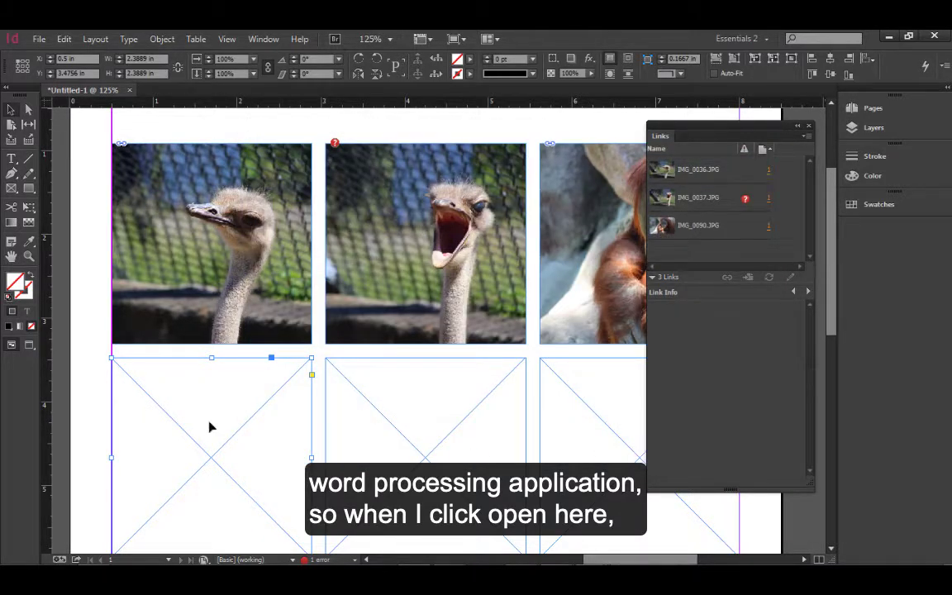
left_click(186, 425)
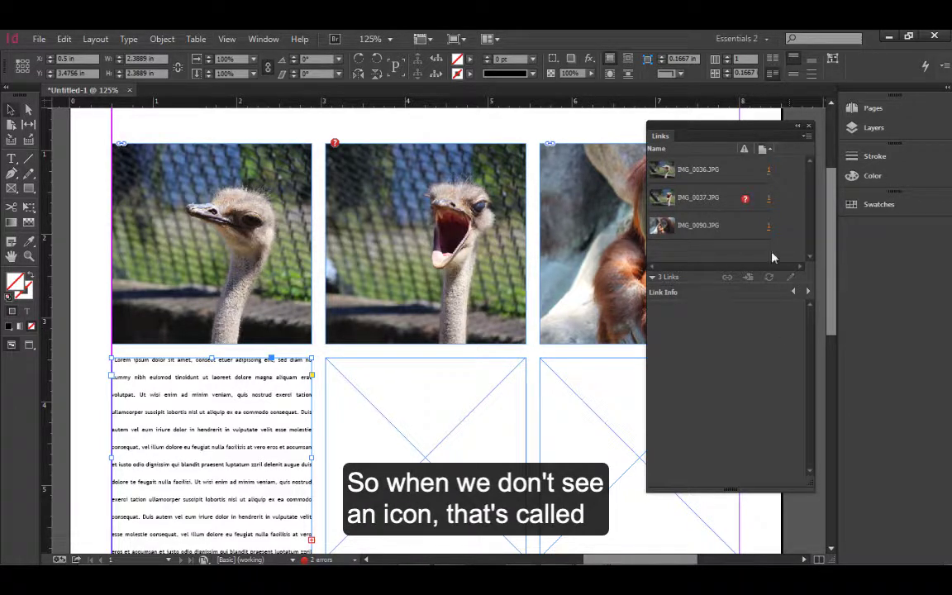
Relink the missing IMG_0037.JPG to the file in the Extra folder within Week 7 - Placed Images - Chapter 6 > Lecture Materials
mouse_move(743, 243)
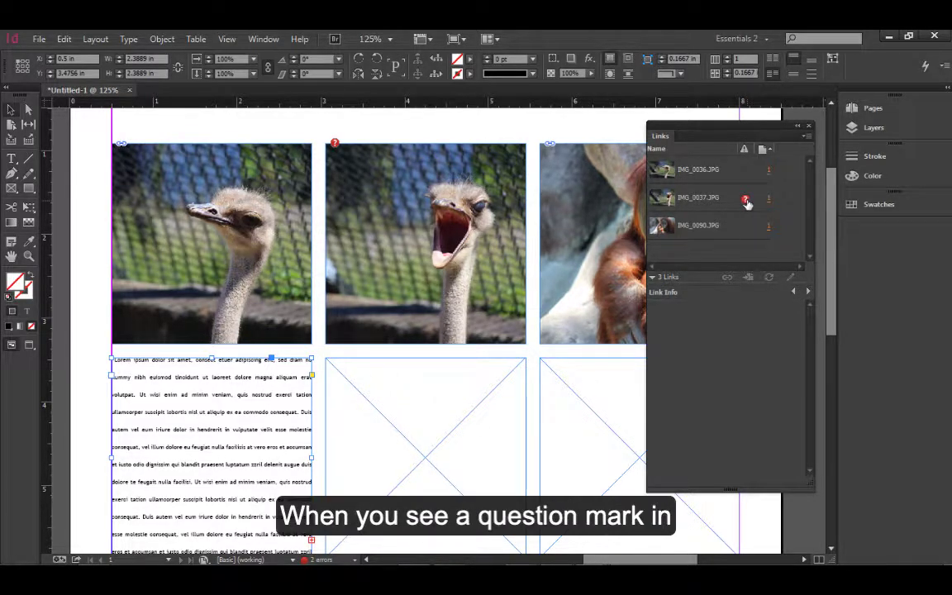
mouse_move(746, 202)
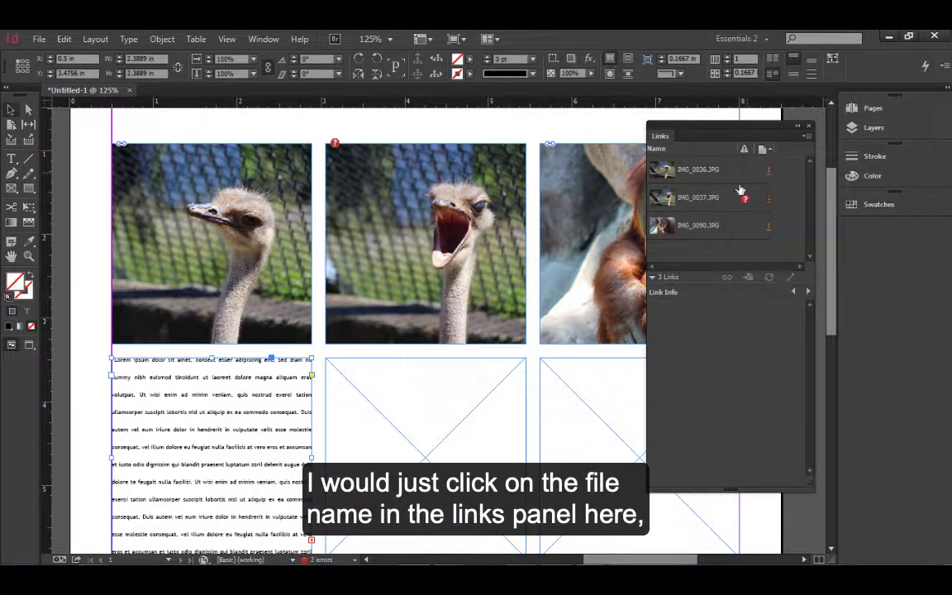
left_click(702, 198)
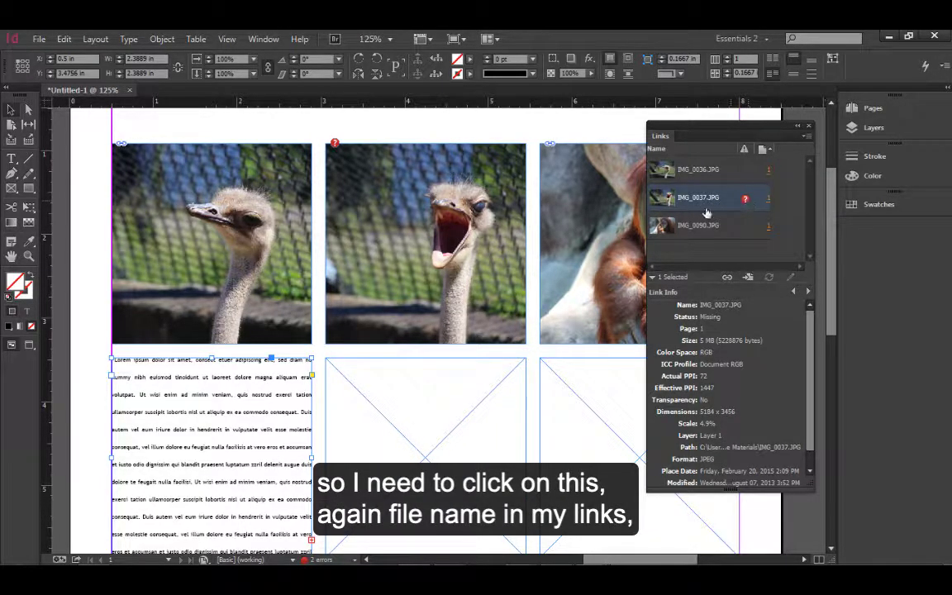
left_click(728, 278)
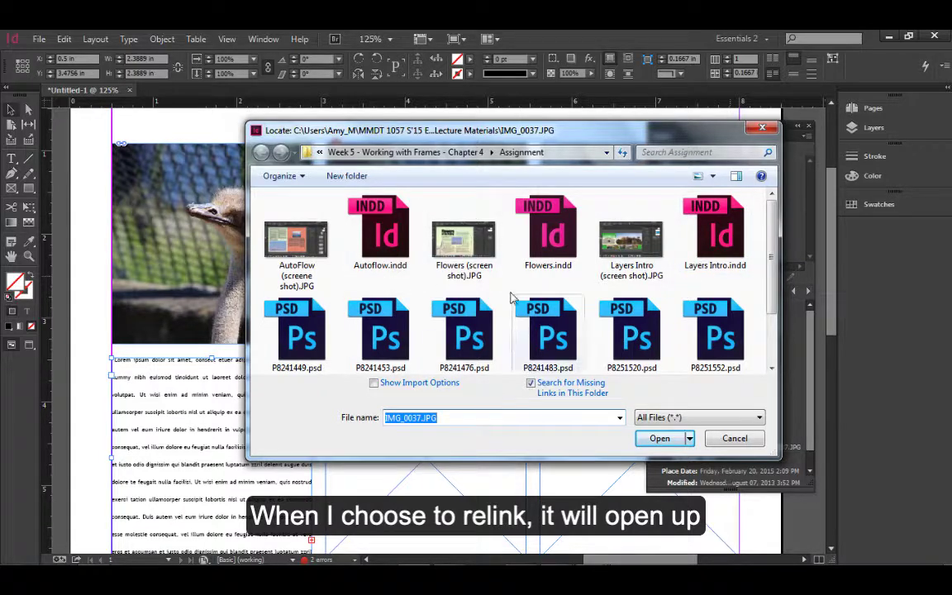
left_click(343, 154)
left_click(346, 152)
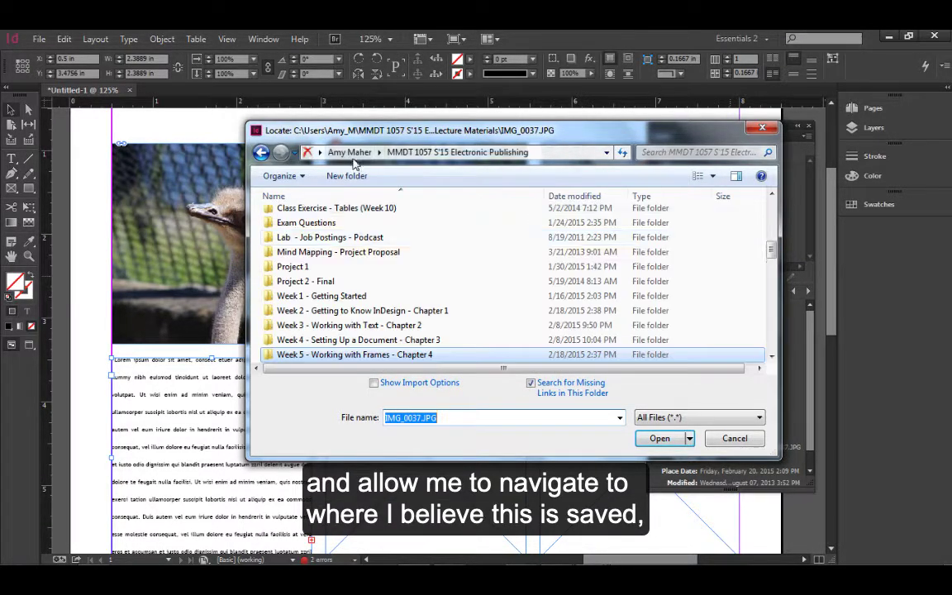
scroll(726, 266, "down", 1)
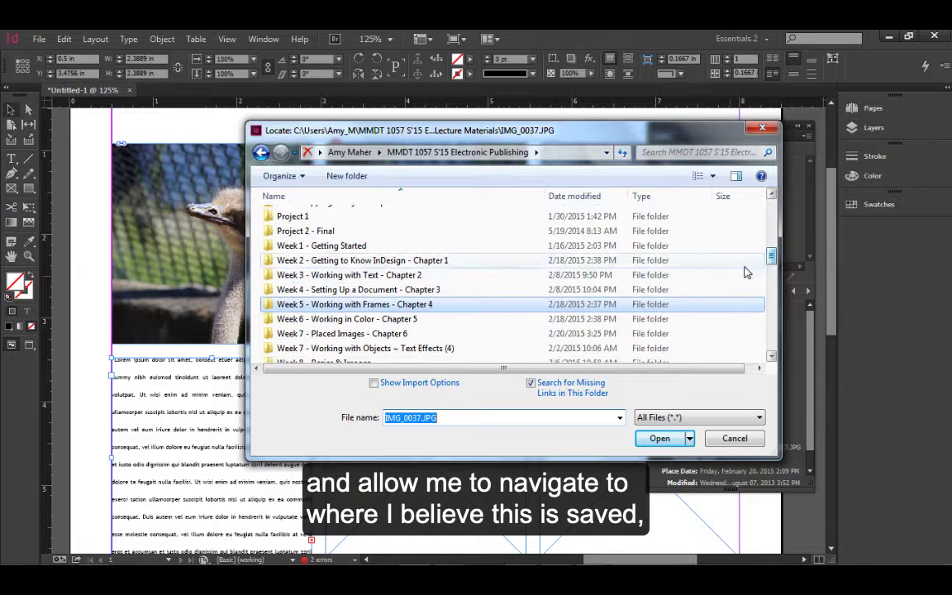
double_click(363, 333)
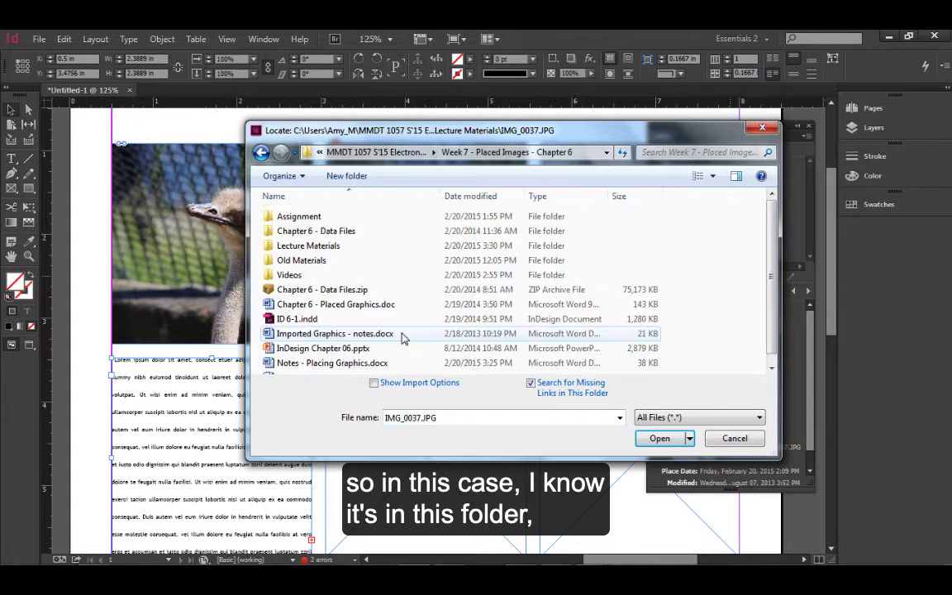
double_click(307, 245)
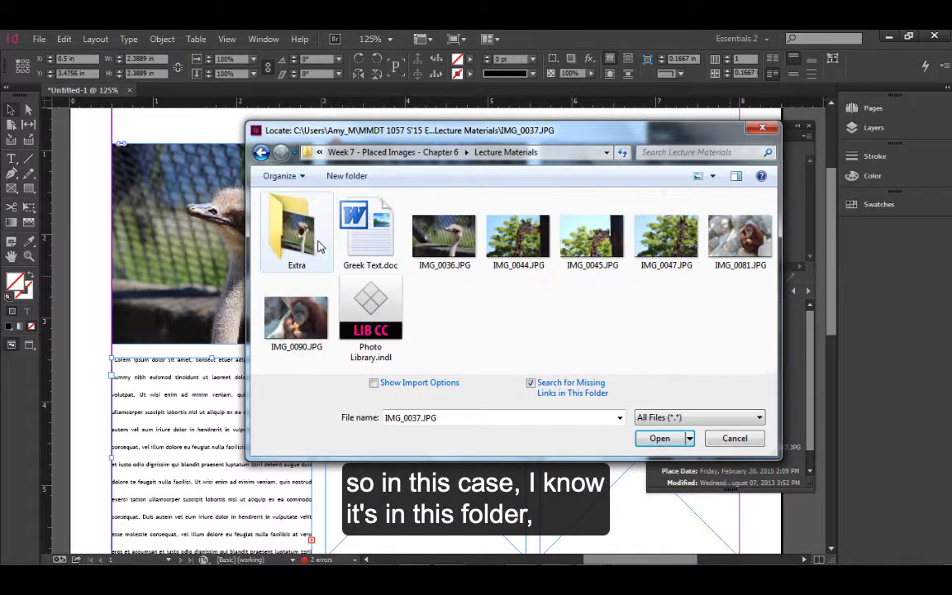
left_click(302, 240)
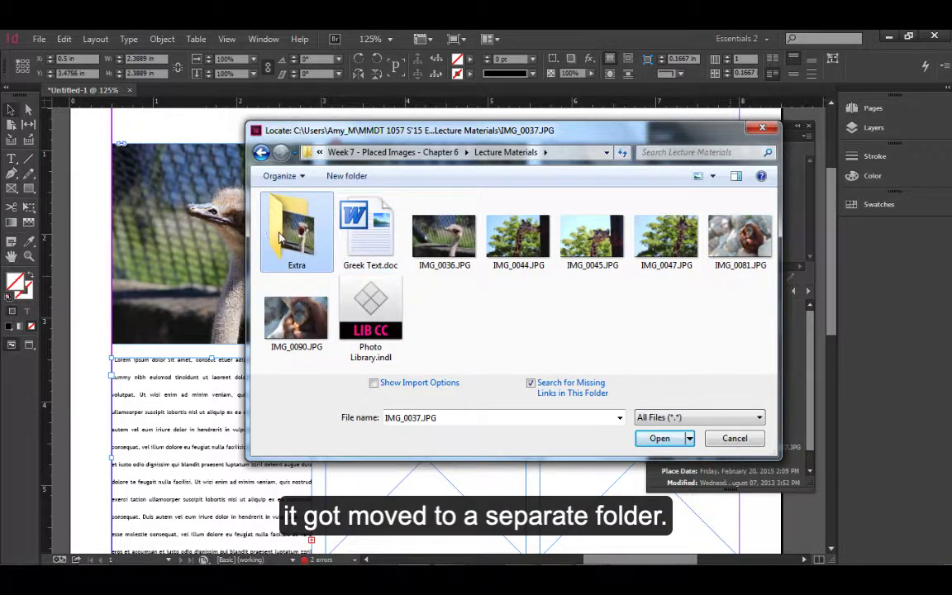
double_click(280, 239)
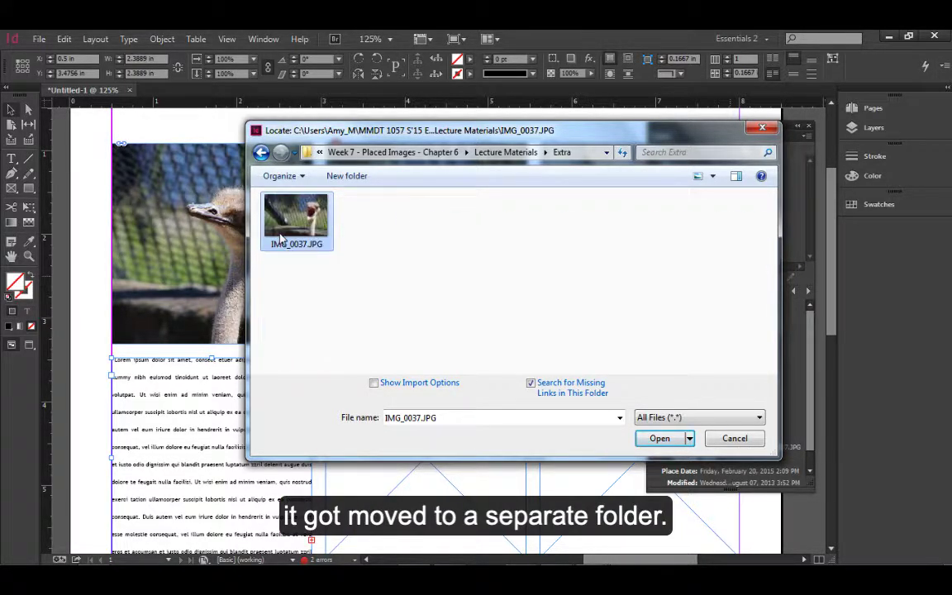
left_click(662, 444)
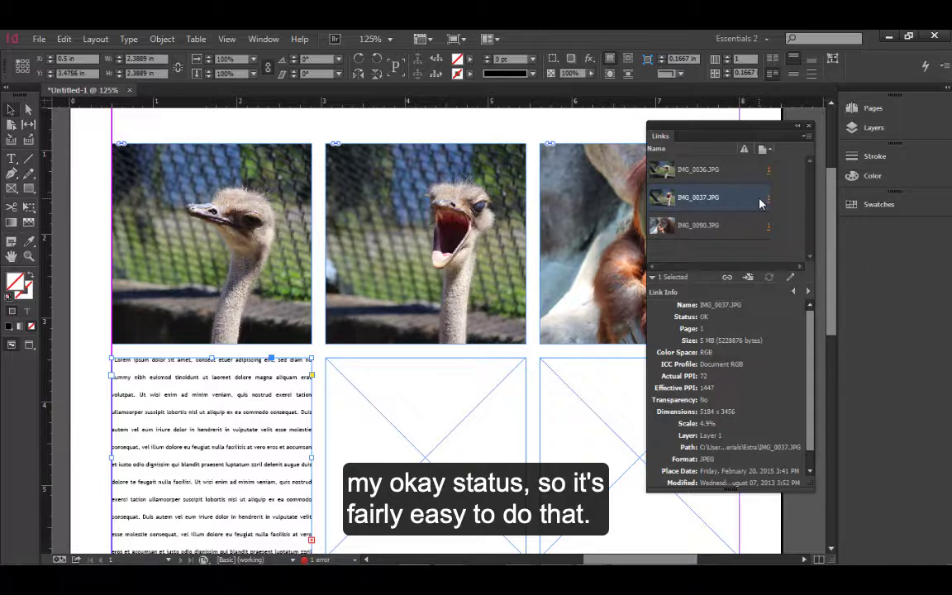
Select the open-beaked ostrich photo's frame and embed its IMG_0037.JPG link in the document
left_click(428, 333)
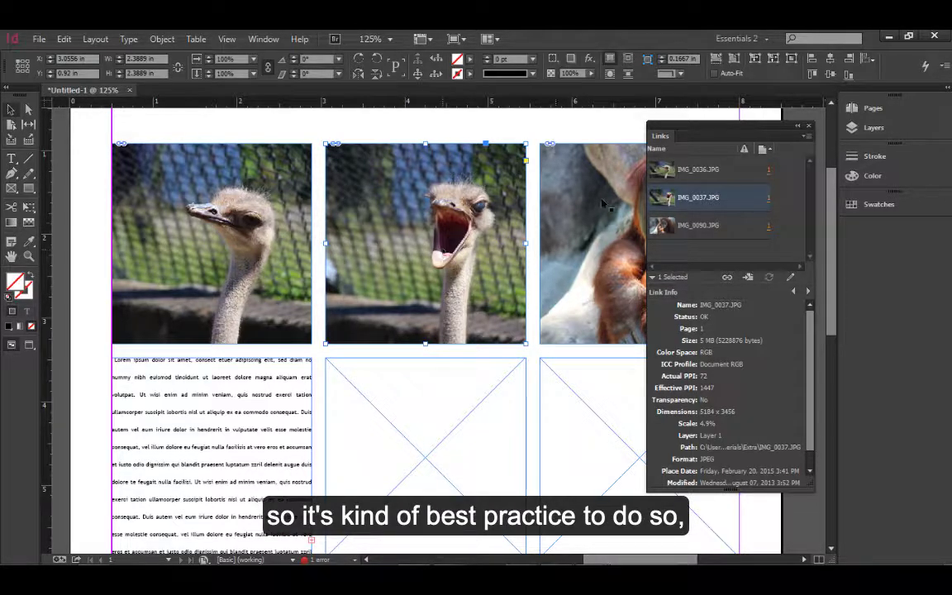
left_click(806, 137)
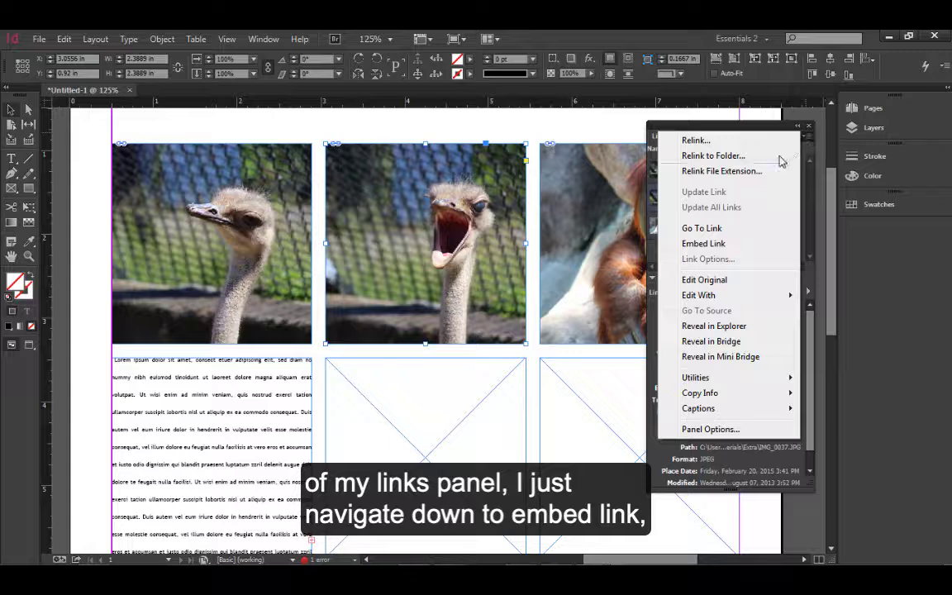
left_click(732, 245)
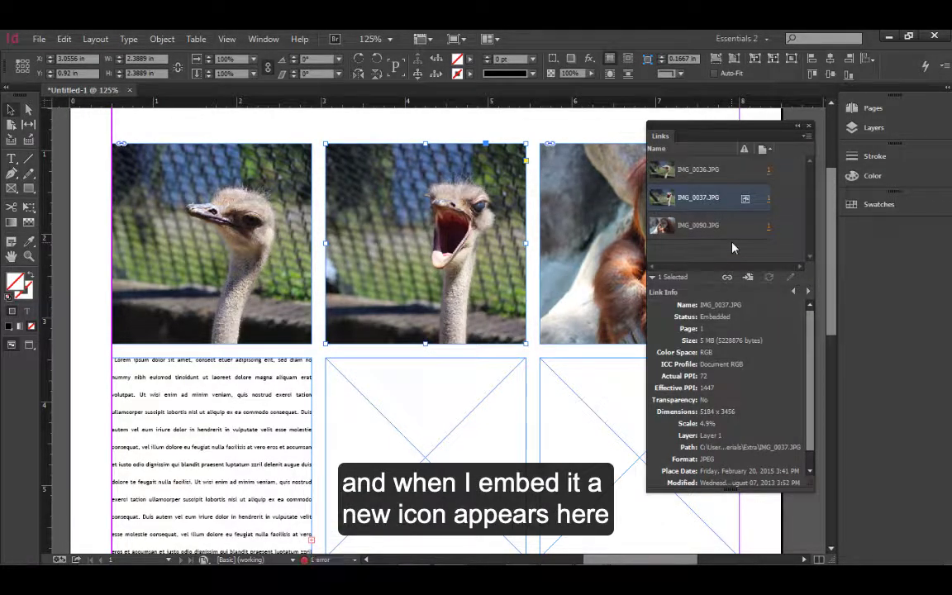